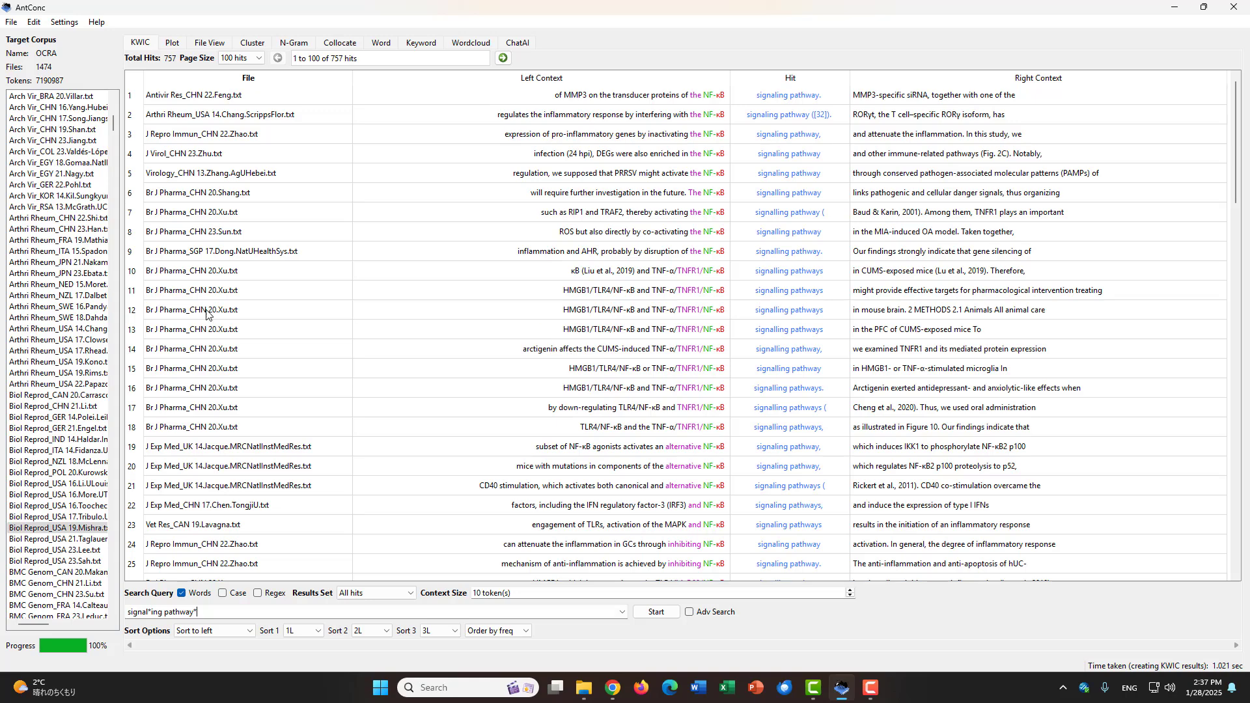
Step: Generate two-word clusters for "signal*ing pathway*" with the search term on the left, and compare them with the concordance lines
{"action": "left_click", "coordinate": [260, 47]}
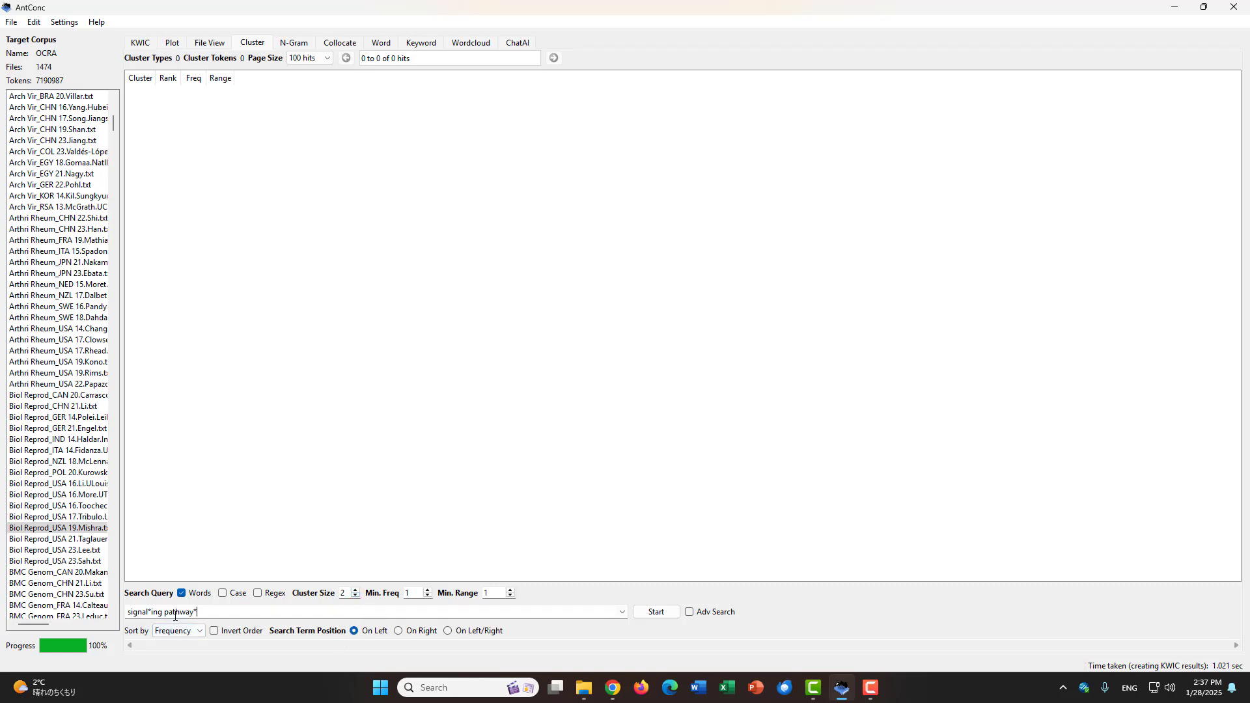
{"action": "left_click", "coordinate": [656, 612]}
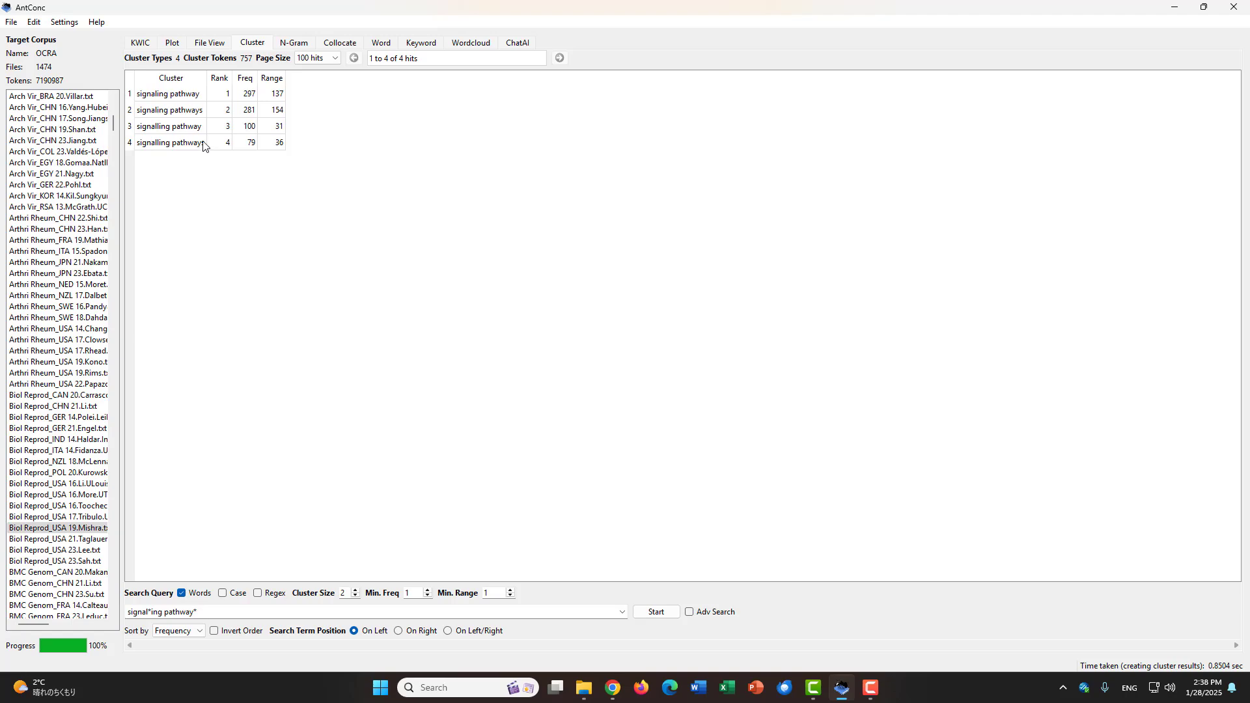
{"action": "left_click", "coordinate": [147, 50]}
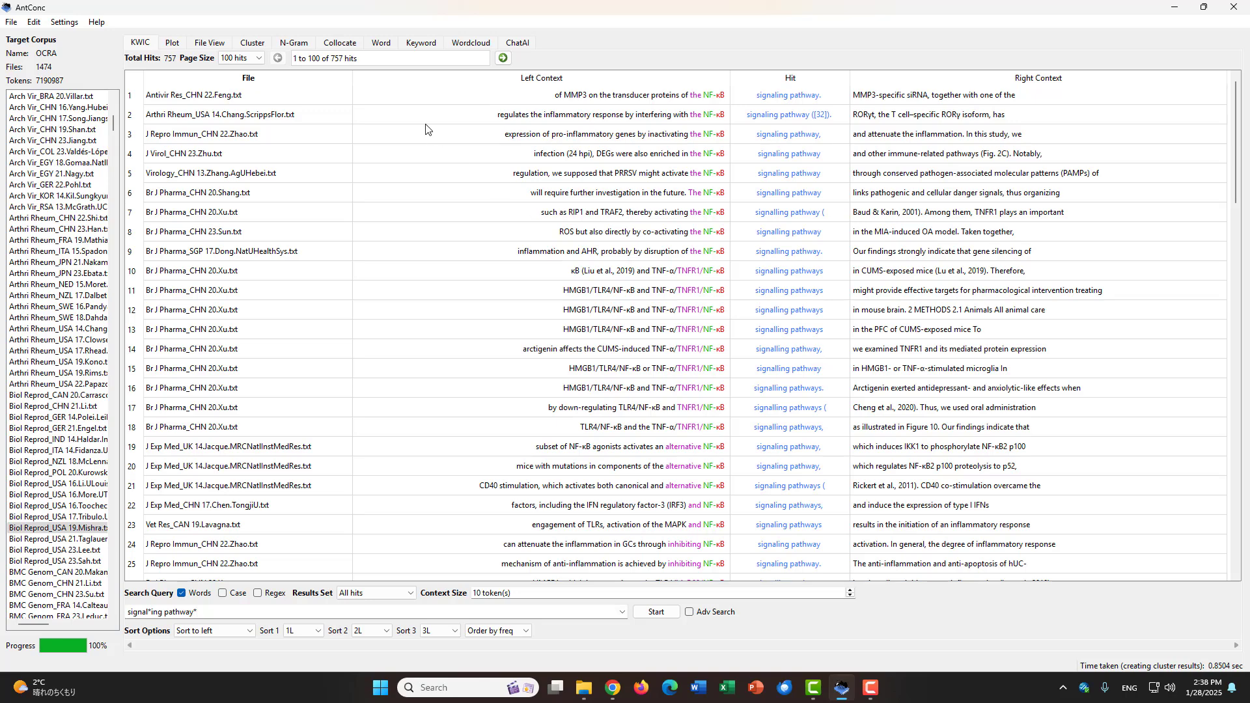
Step: Generate three-word clusters for the same query with the search term on the left, and again with it on the right
{"action": "left_click", "coordinate": [250, 43]}
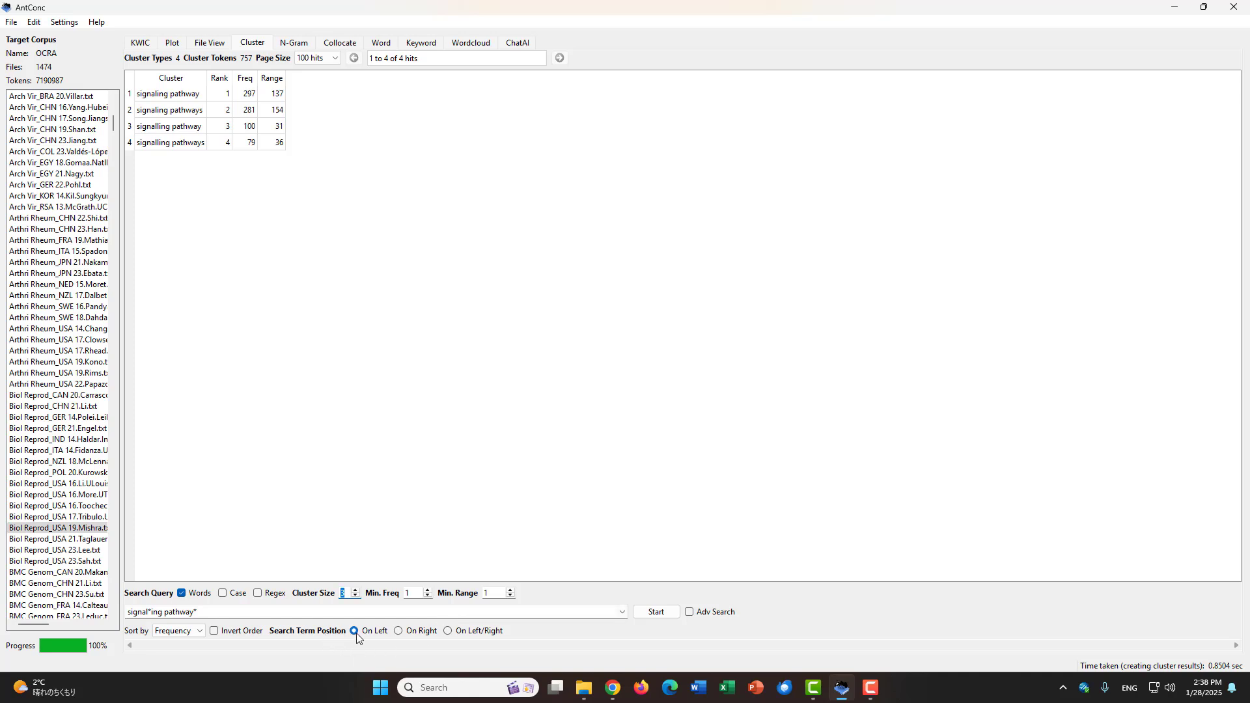
{"action": "left_click", "coordinate": [648, 613]}
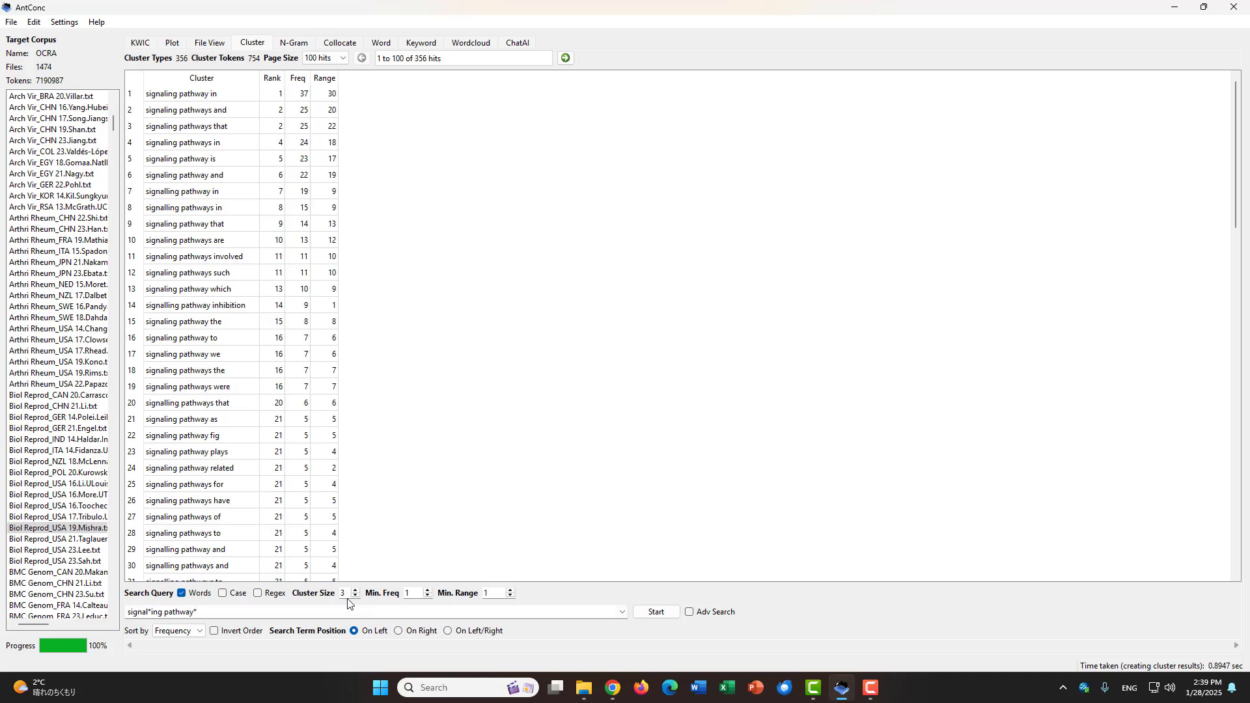
{"action": "left_click", "coordinate": [399, 631]}
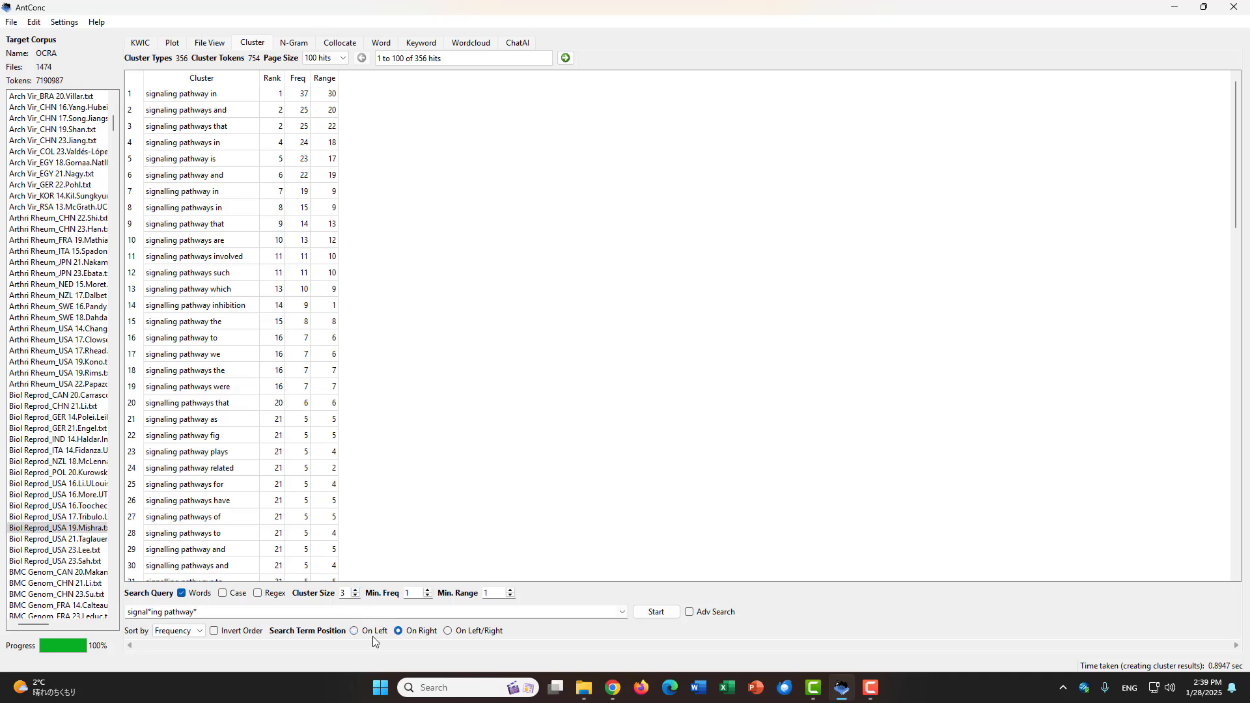
{"action": "left_click", "coordinate": [656, 612]}
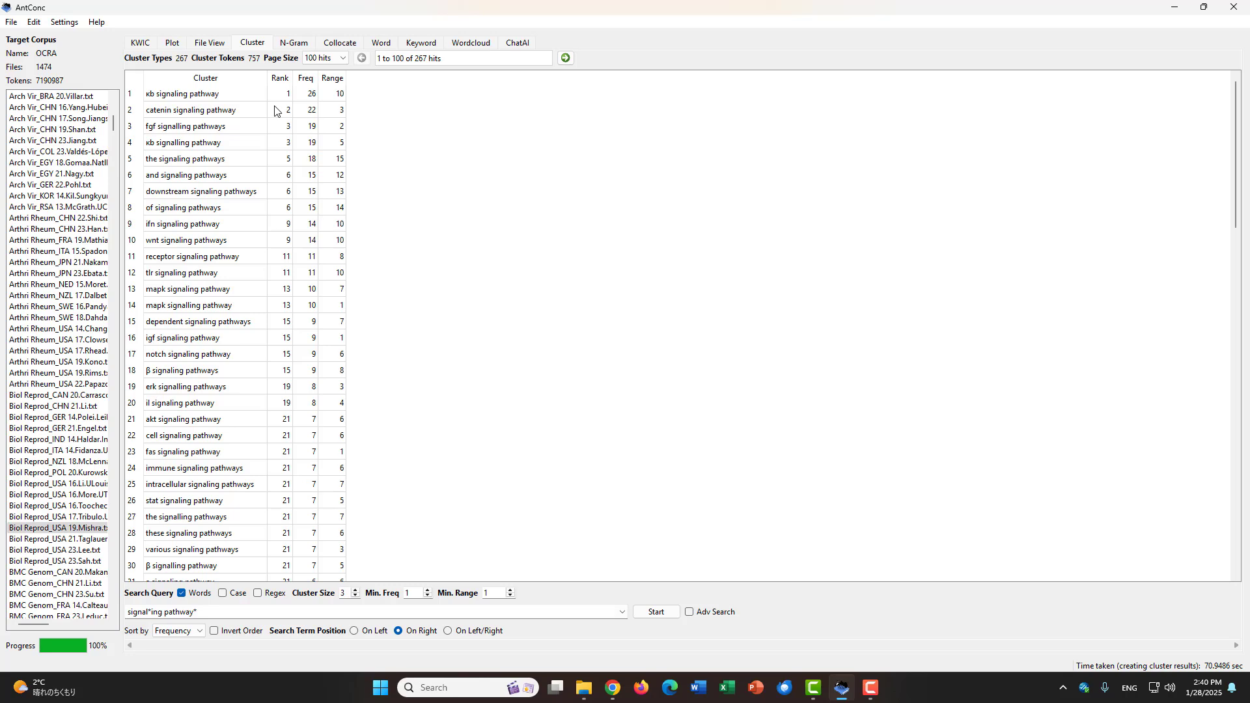
Step: Examine the range values of the top-ranked clusters and the frequency and range of "wnt signaling pathways"
{"action": "left_click", "coordinate": [333, 82]}
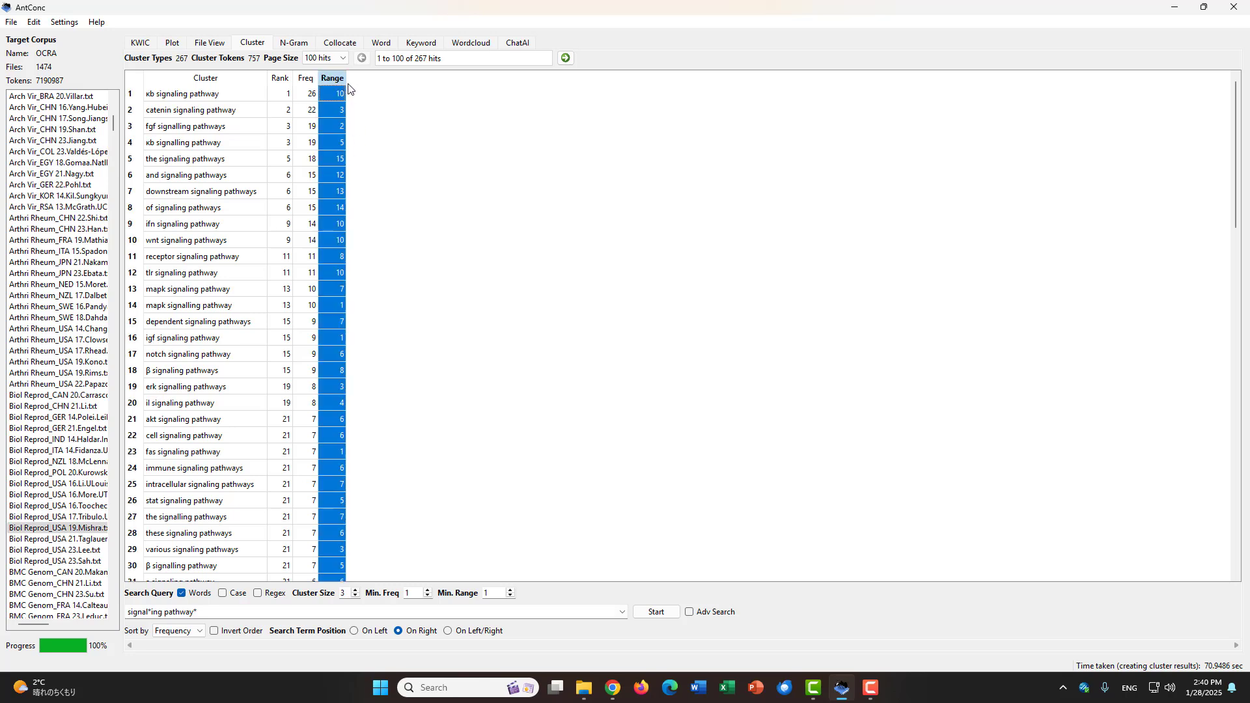
{"action": "left_click", "coordinate": [358, 97]}
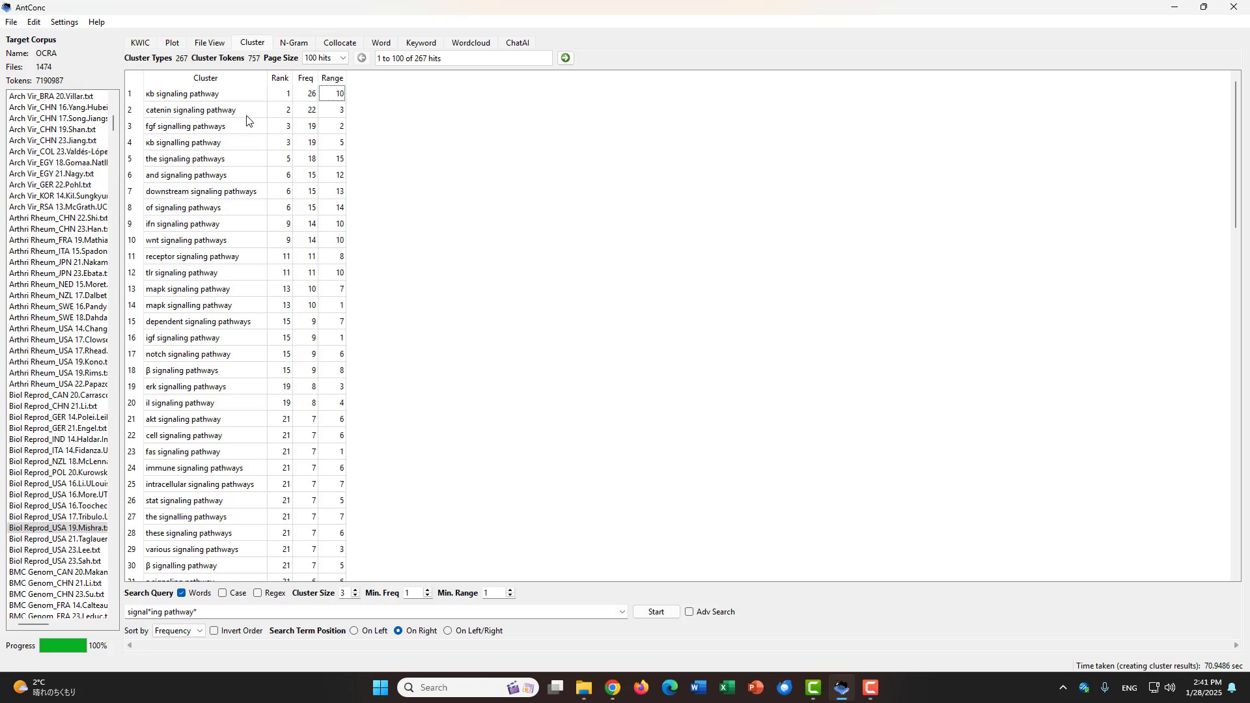
{"action": "left_click", "coordinate": [341, 112]}
{"action": "left_click", "coordinate": [157, 245]}
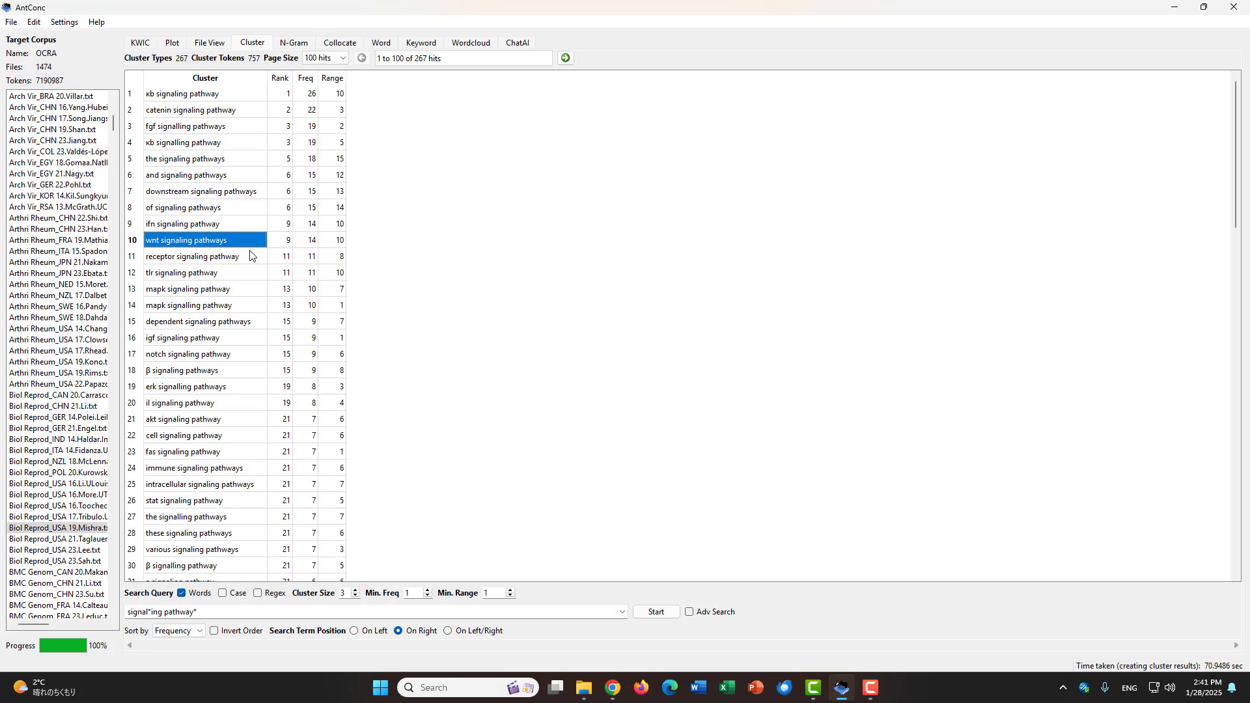
{"action": "left_click", "coordinate": [319, 241]}
{"action": "left_click", "coordinate": [313, 240]}
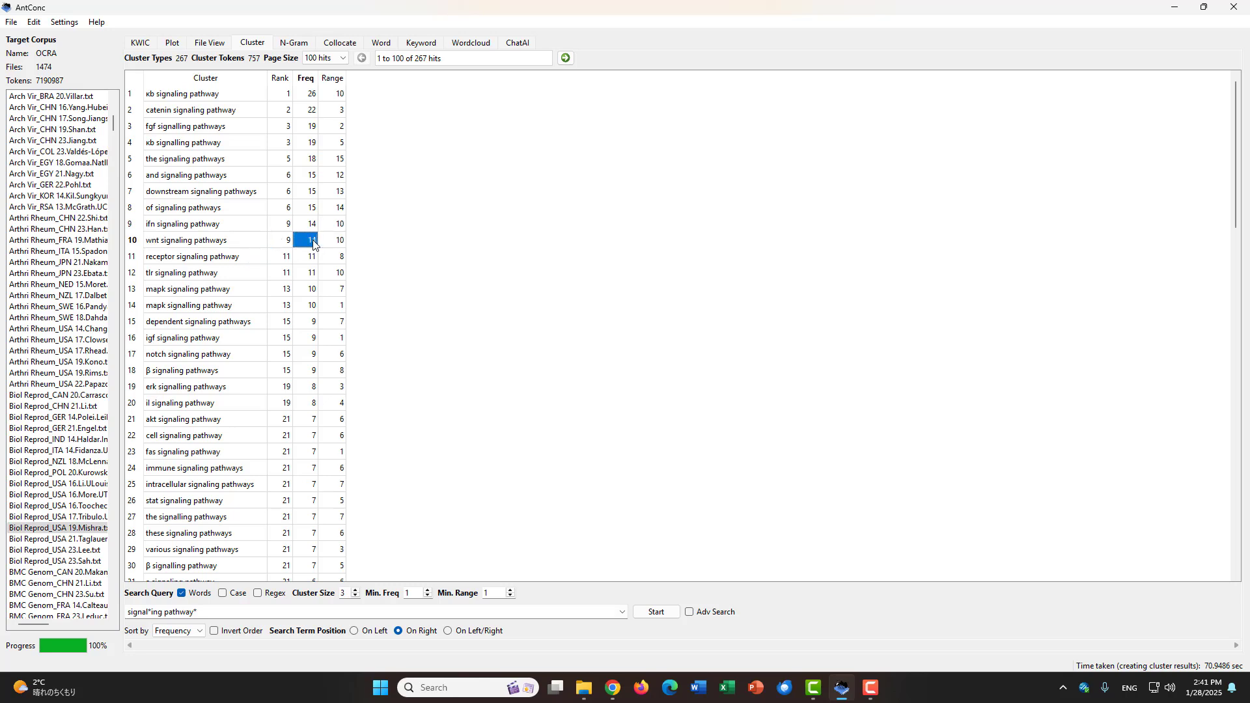
{"action": "left_click", "coordinate": [338, 243]}
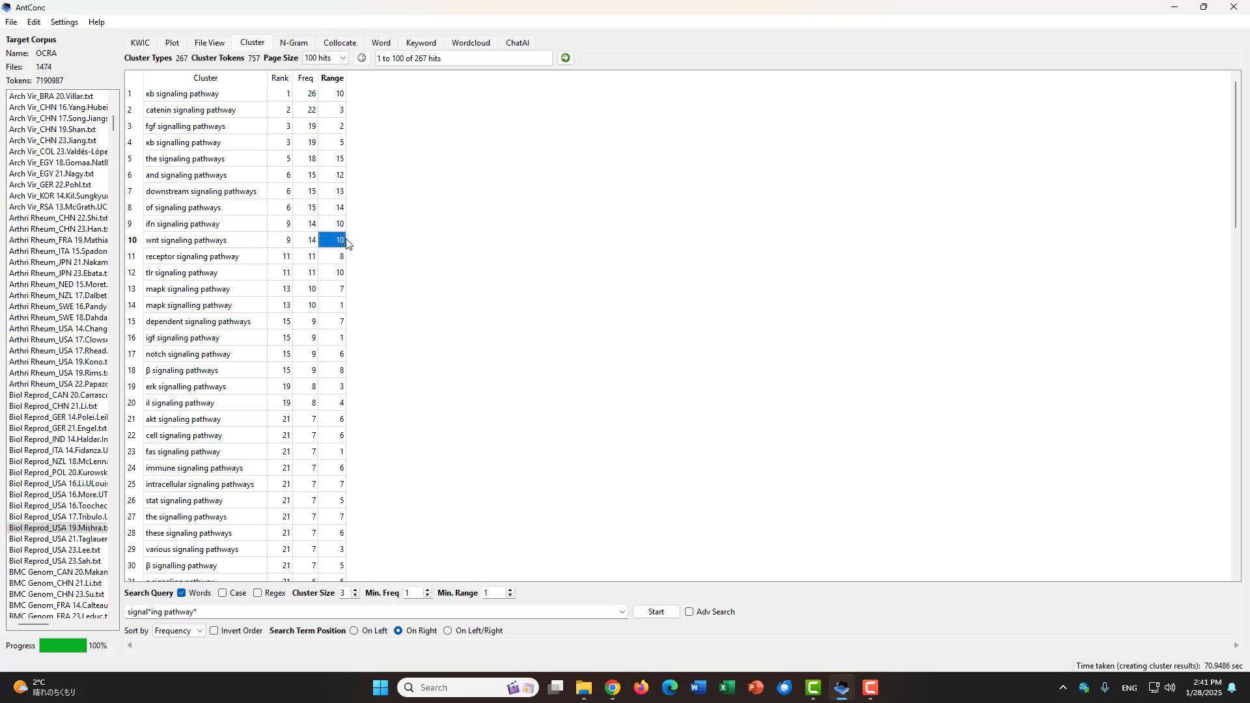
{"action": "left_click", "coordinate": [354, 229]}
Step: Regenerate the clusters sorted by range, with a minimum frequency of 3 and a minimum range of 2
{"action": "left_click", "coordinate": [197, 631]}
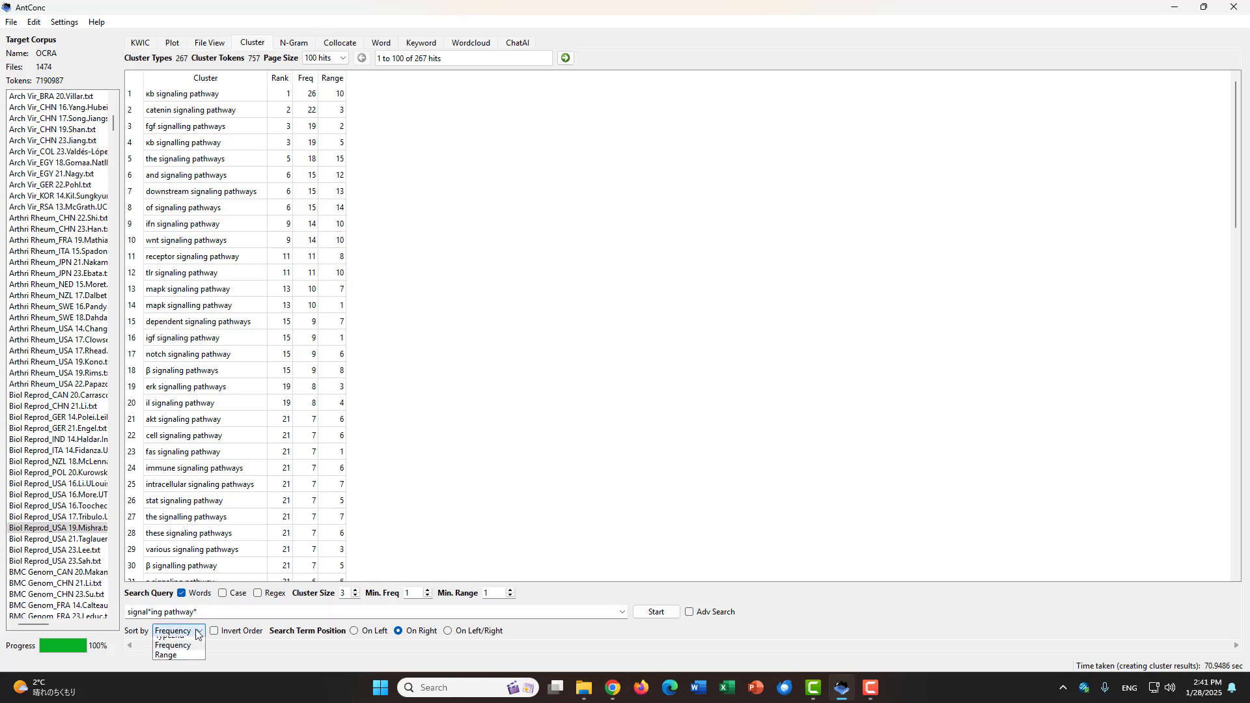
{"action": "left_click", "coordinate": [185, 671]}
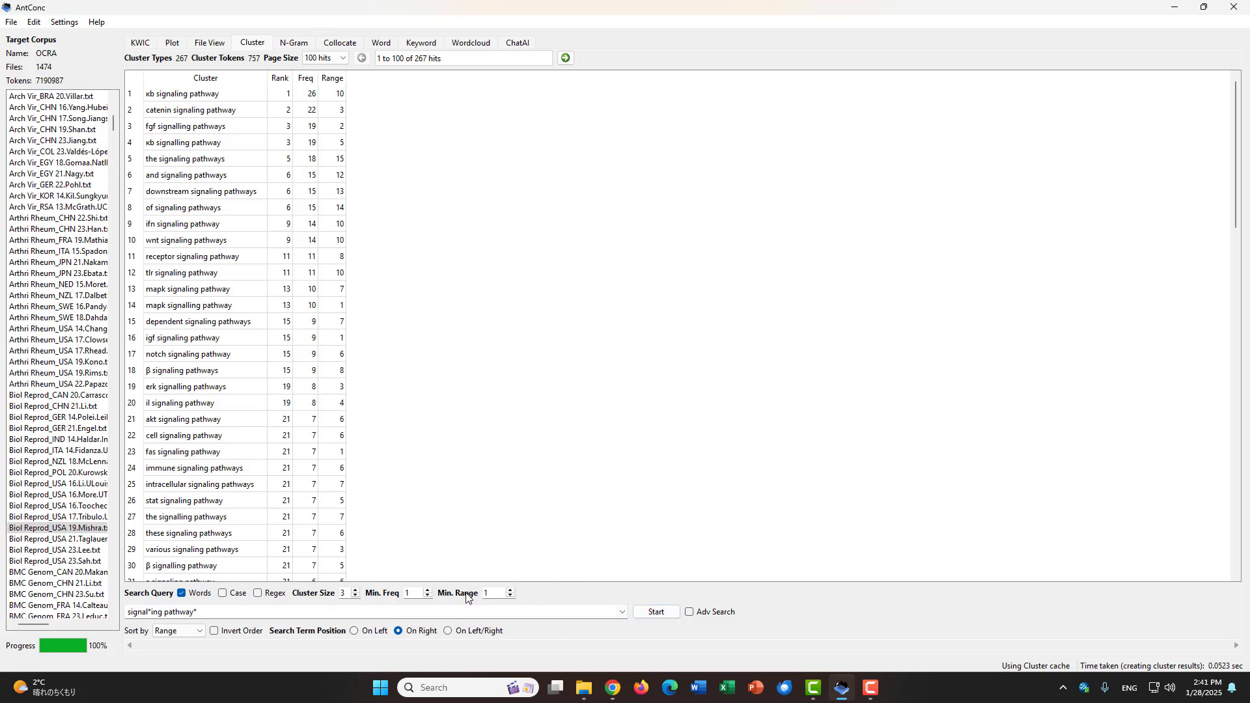
{"action": "left_click", "coordinate": [511, 589]}
{"action": "left_click", "coordinate": [427, 590]}
{"action": "left_click", "coordinate": [645, 612]}
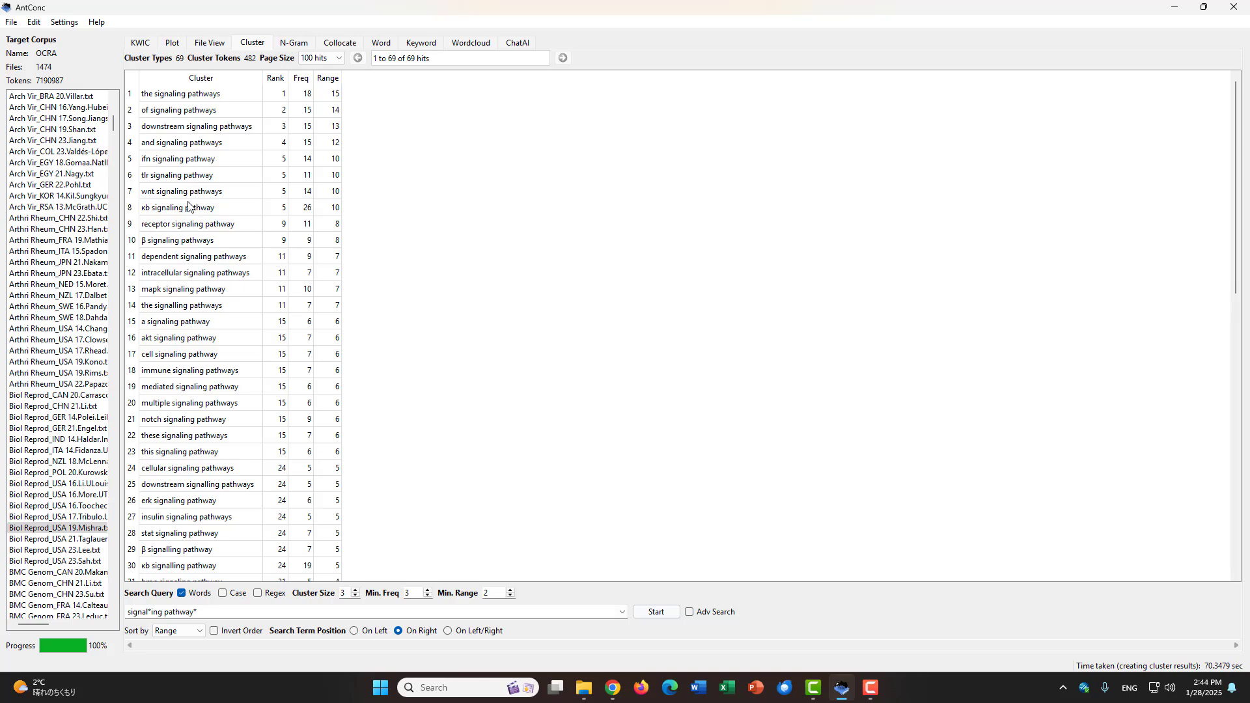
Step: Show the concordance lines for the cluster "ifn signaling pathway" and widen the File column to fit the file names
{"action": "left_click", "coordinate": [187, 160]}
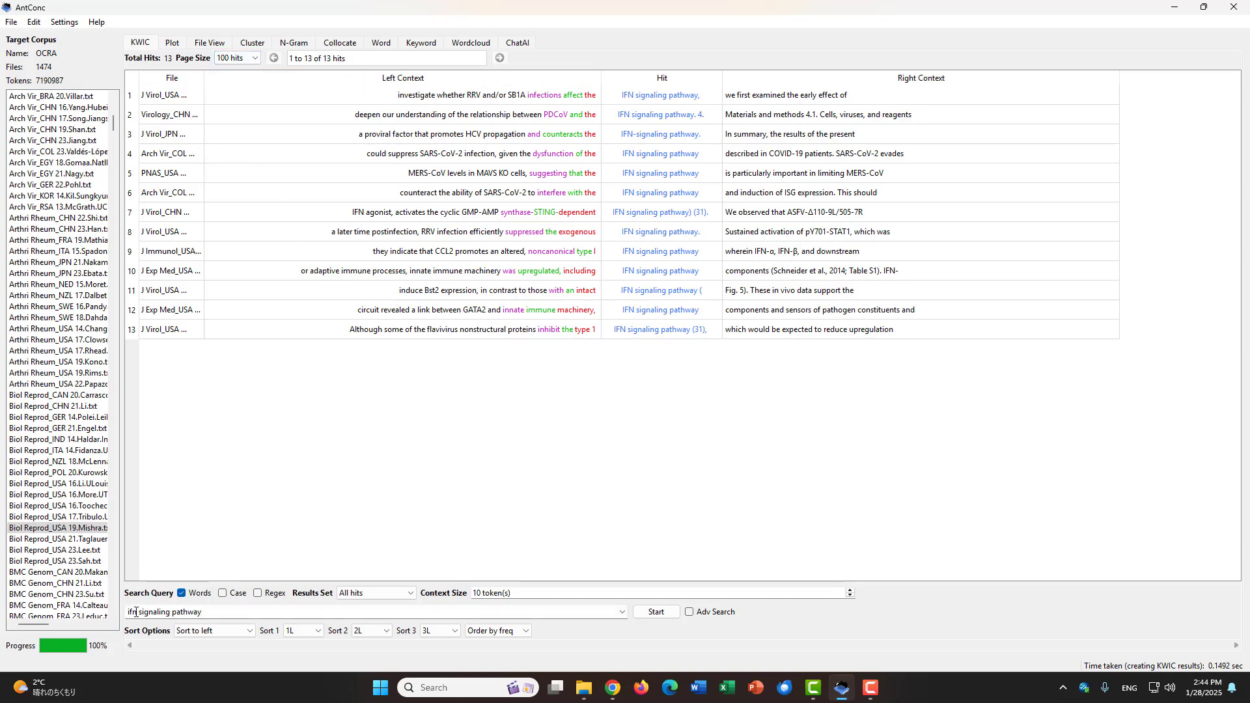
{"action": "left_click_drag", "start_coordinate": [136, 612], "coordinate": [211, 614]}
{"action": "left_click", "coordinate": [284, 510]}
{"action": "left_click_drag", "start_coordinate": [204, 77], "coordinate": [270, 78]}
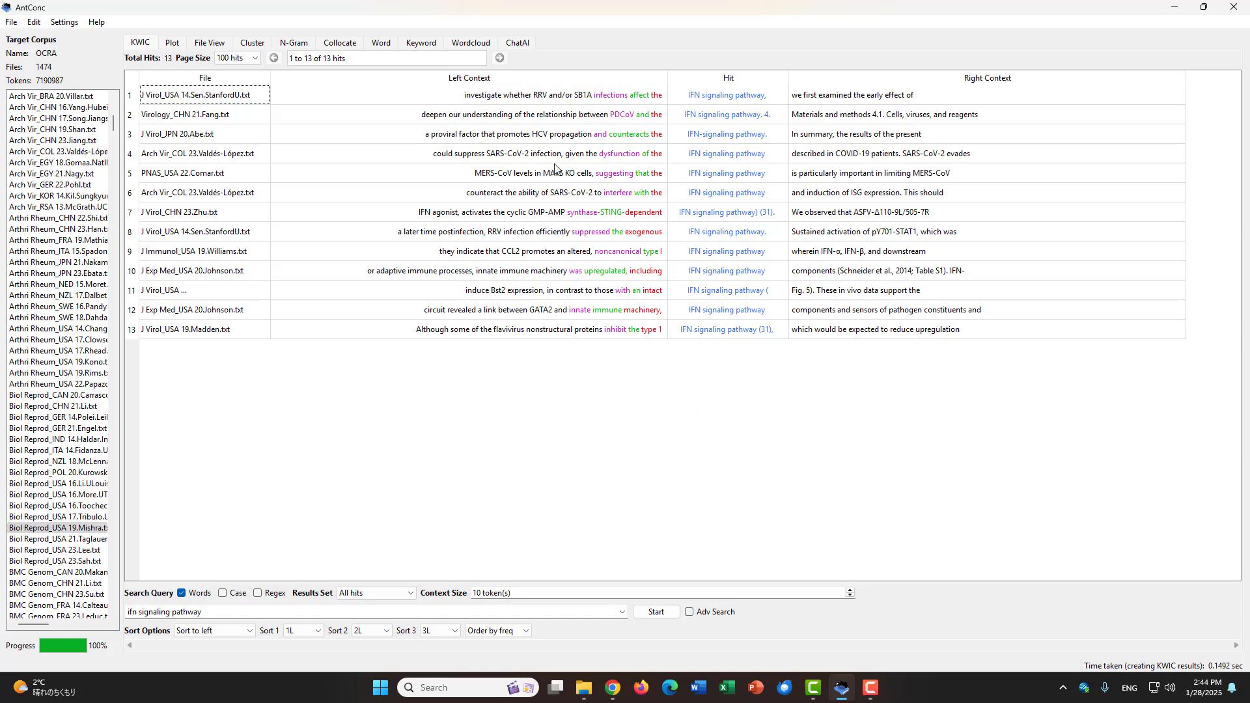
Step: Open the concordance hit in row 6 in its source text and examine the paragraph around the file's other "IFN signaling pathway" occurrence
{"action": "left_click", "coordinate": [718, 195]}
{"action": "left_click", "coordinate": [718, 194]}
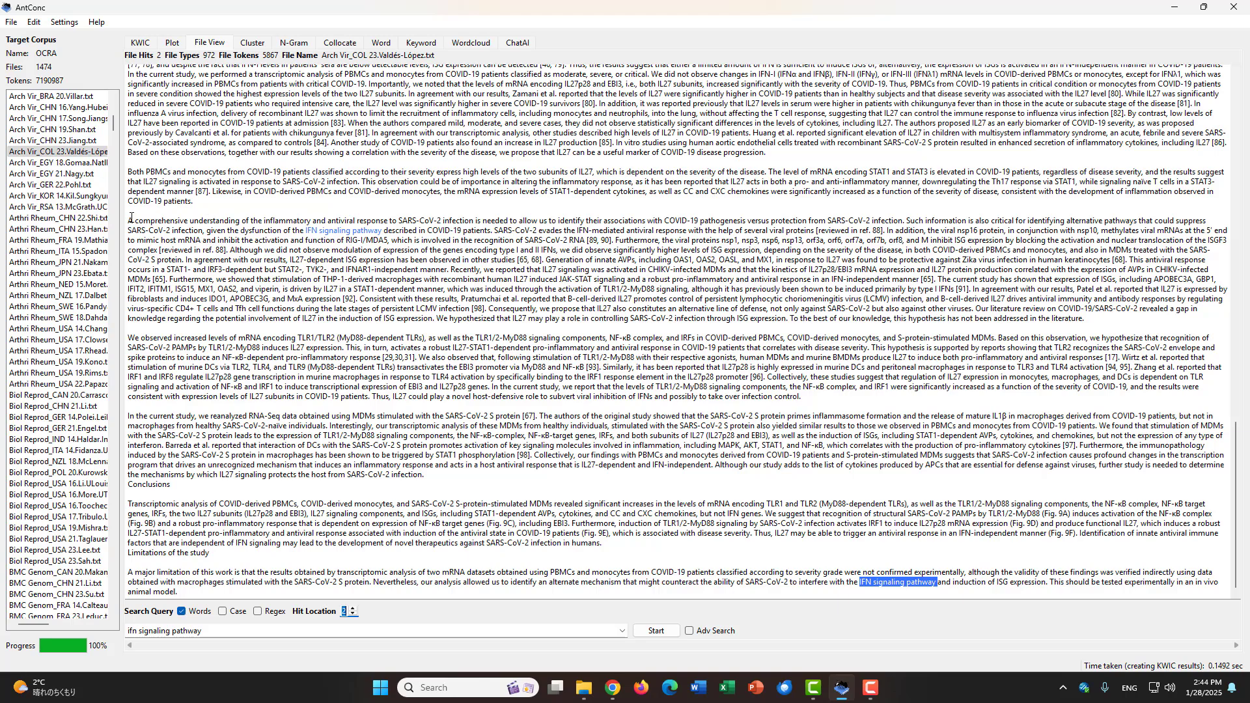
{"action": "left_click_drag", "start_coordinate": [130, 218], "coordinate": [412, 264]}
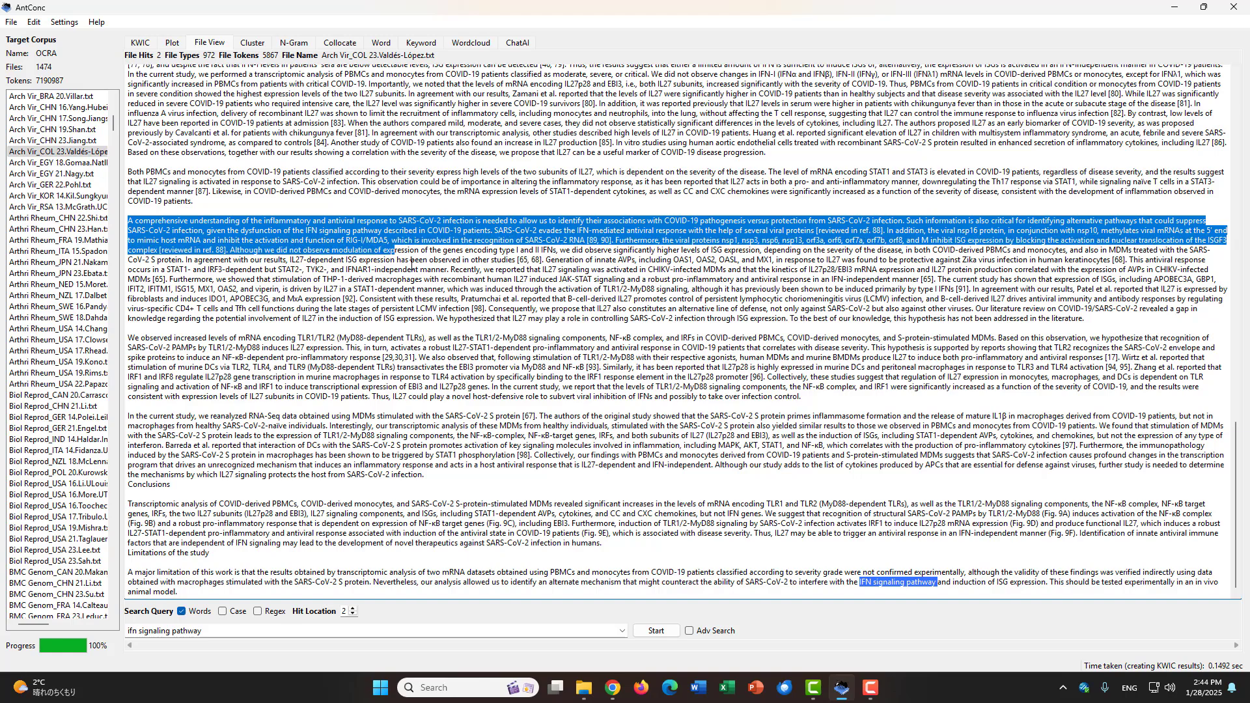
{"action": "left_click", "coordinate": [409, 267]}
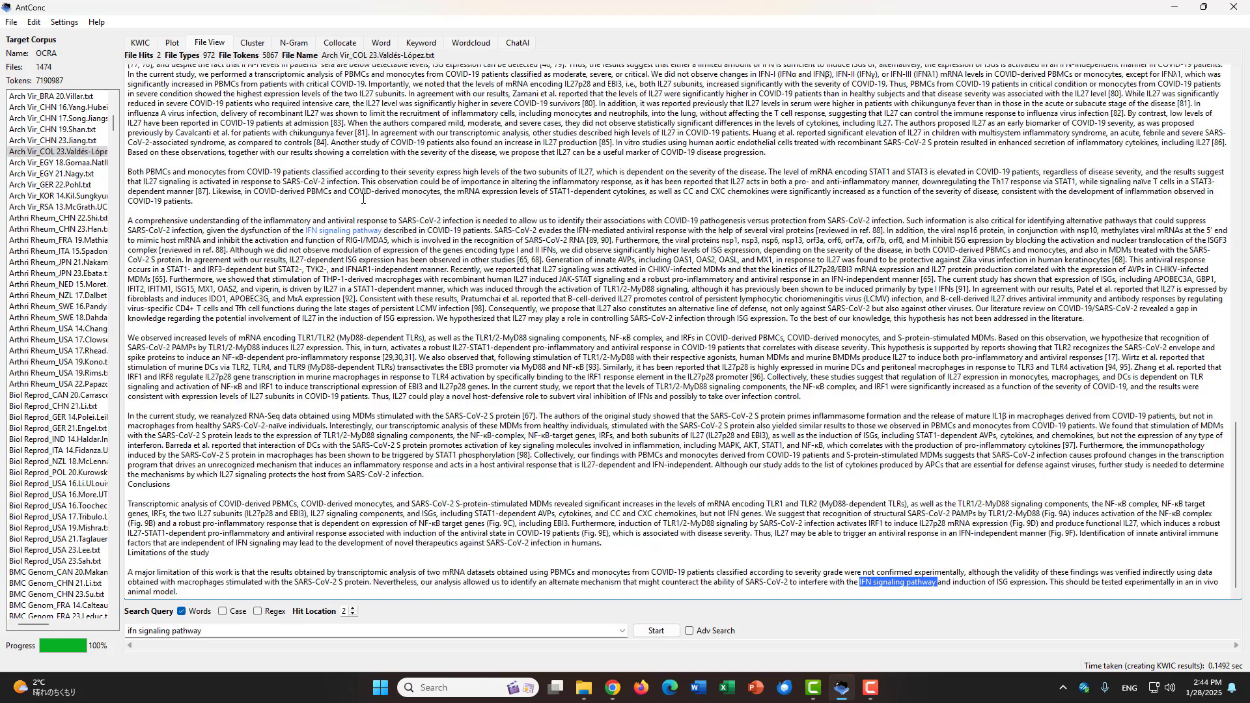
Step: Return to the cluster results and open the N-Gram tool
{"action": "left_click", "coordinate": [257, 48]}
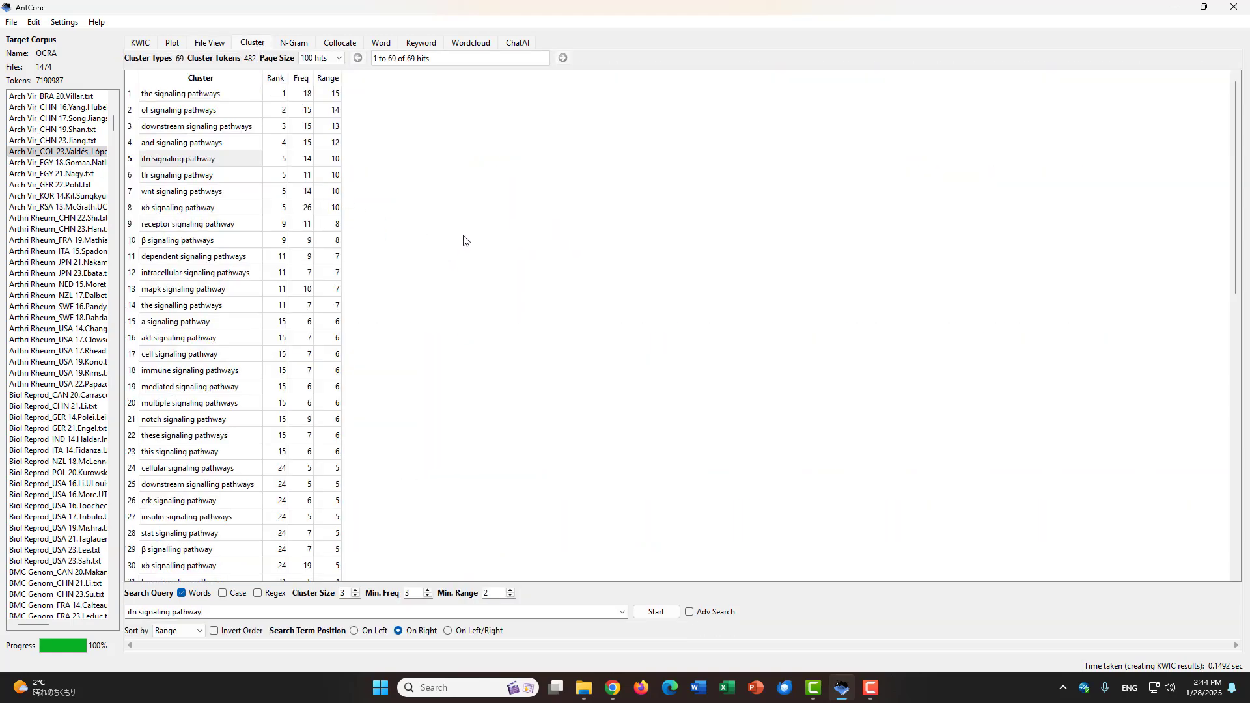
{"action": "left_click", "coordinate": [302, 42]}
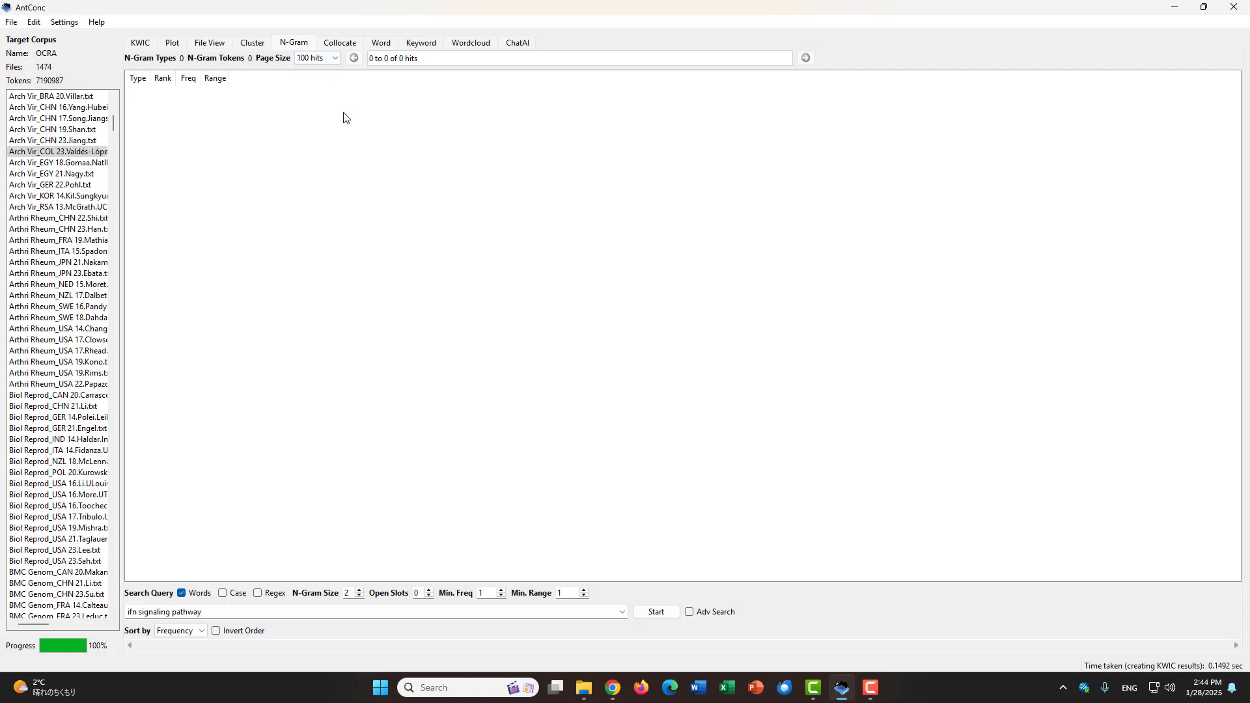